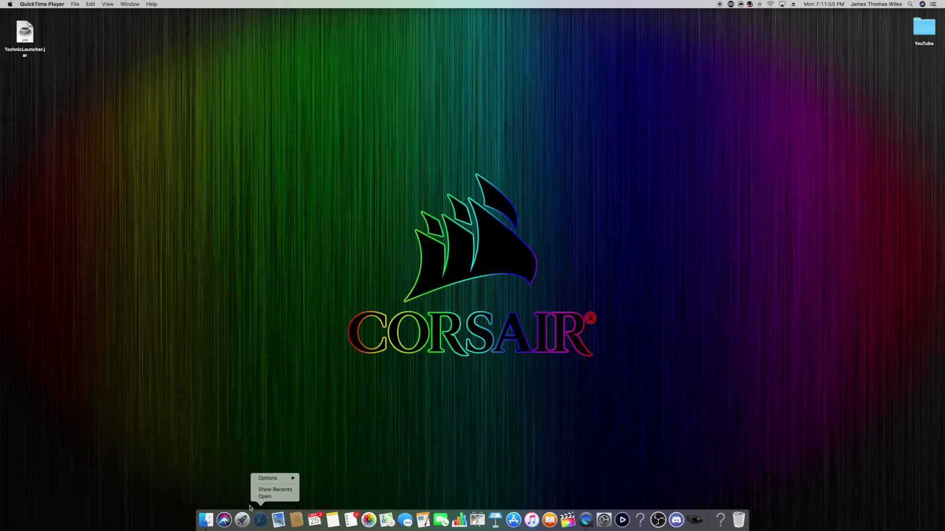
# Open Safari in full screen and search the web for "ti 84 plus software"
pyautogui.click(516, 491)
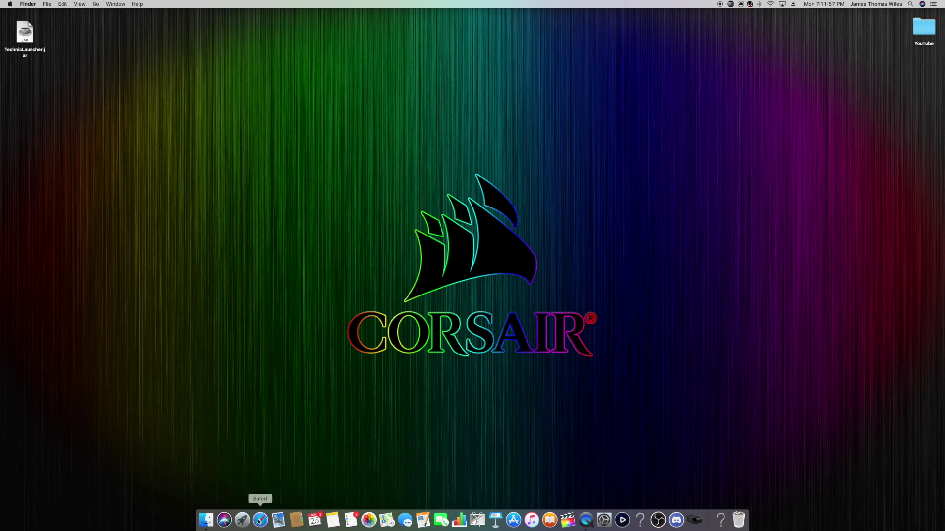
pyautogui.click(260, 522)
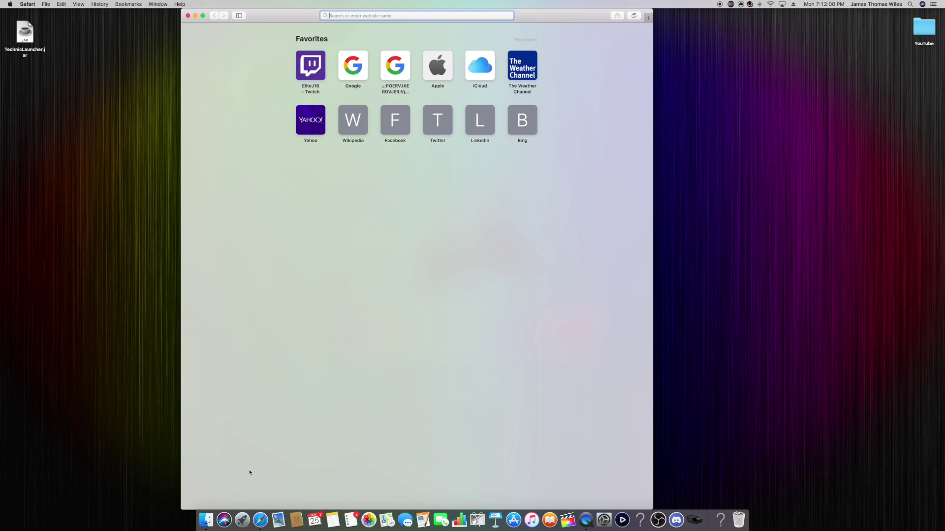
pyautogui.press('ctrl+super+f')
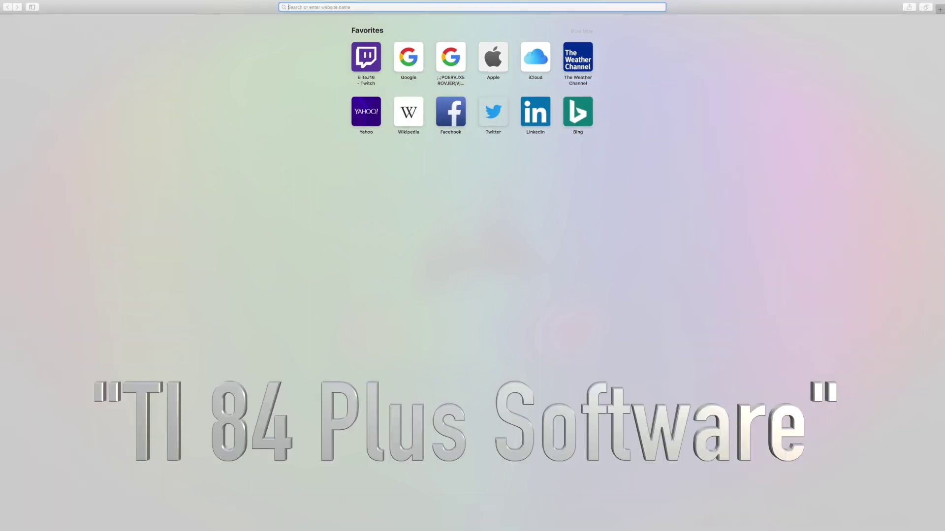
pyautogui.write('ti 84 pl')
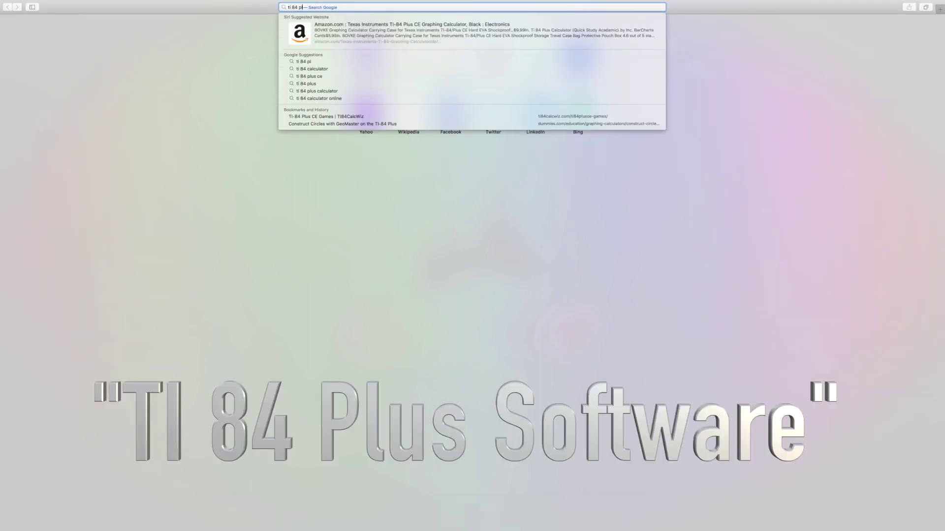
pyautogui.write('us software')
pyautogui.press('Return')
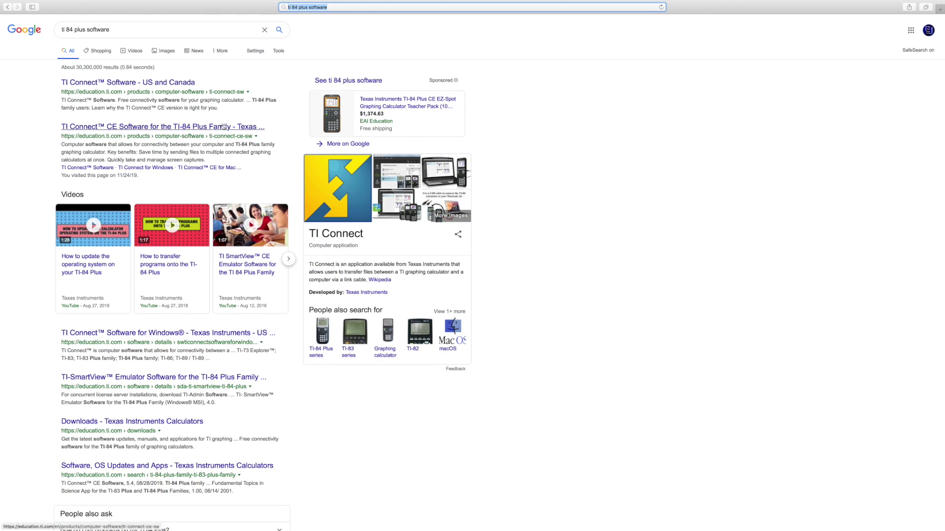
# Download TI Connect CE Software for Macintosh from the Texas Instruments education site, accepting its cookie notice
pyautogui.click(249, 129)
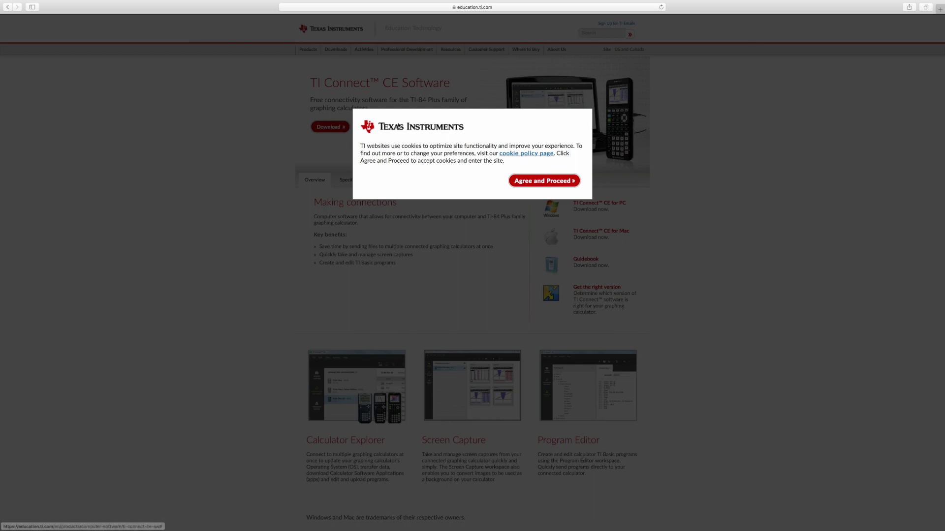
pyautogui.click(533, 186)
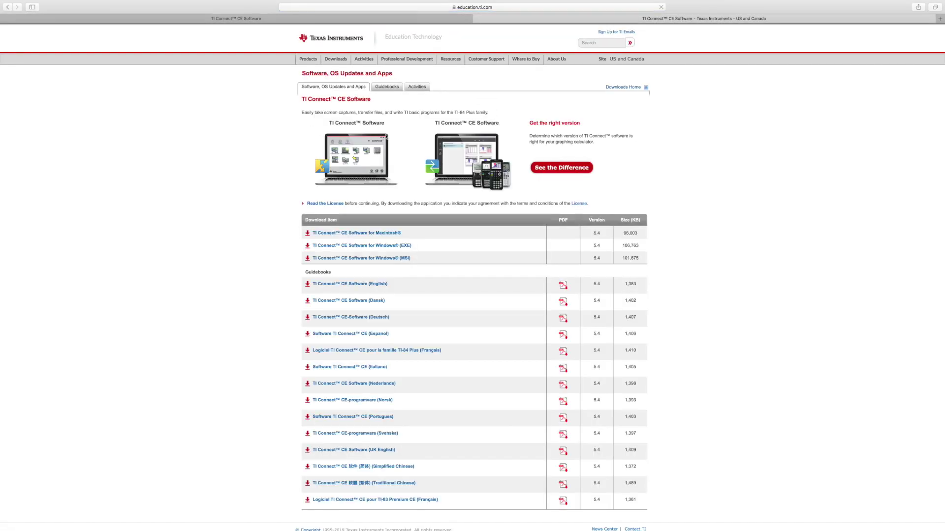
pyautogui.scroll(-1, 246, 197)
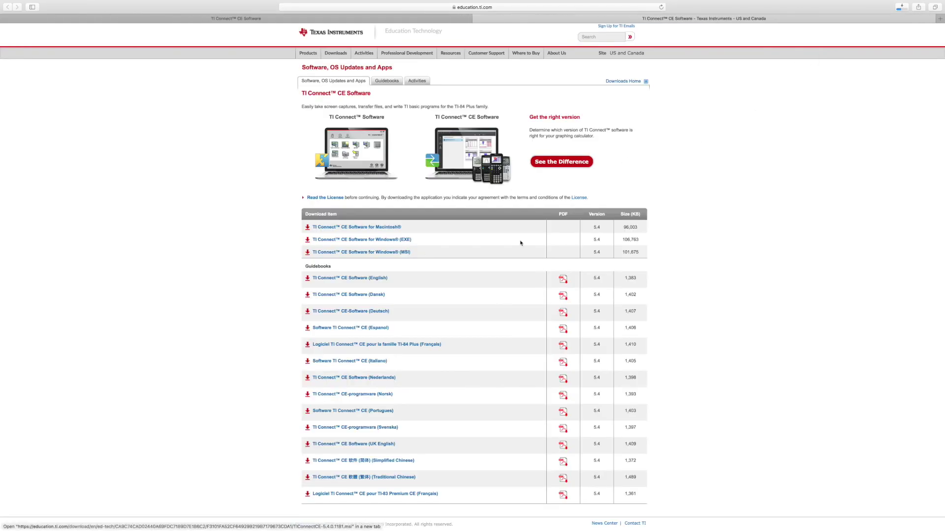
# Take the browser out of full screen and place the downloaded TIConnectCE-5.4.0.1181.dmg on the desktop
pyautogui.click(902, 7)
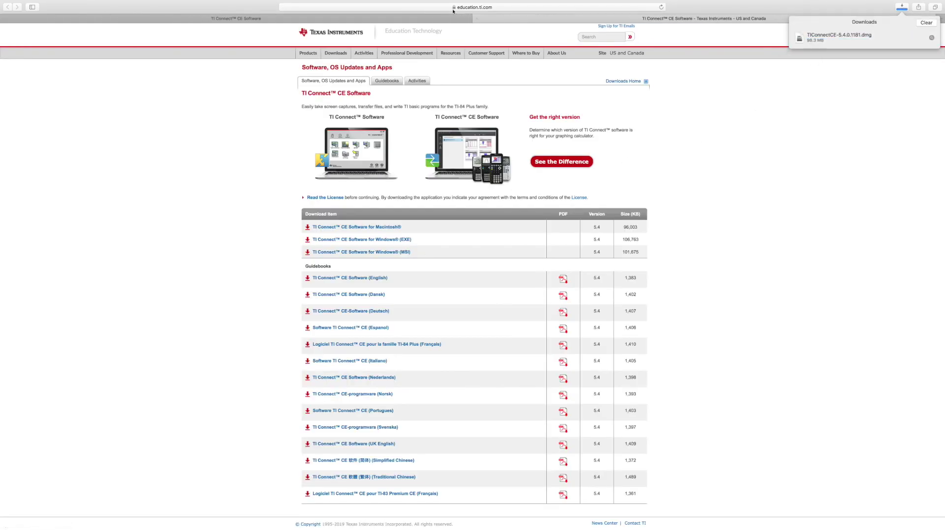
pyautogui.click(22, 15)
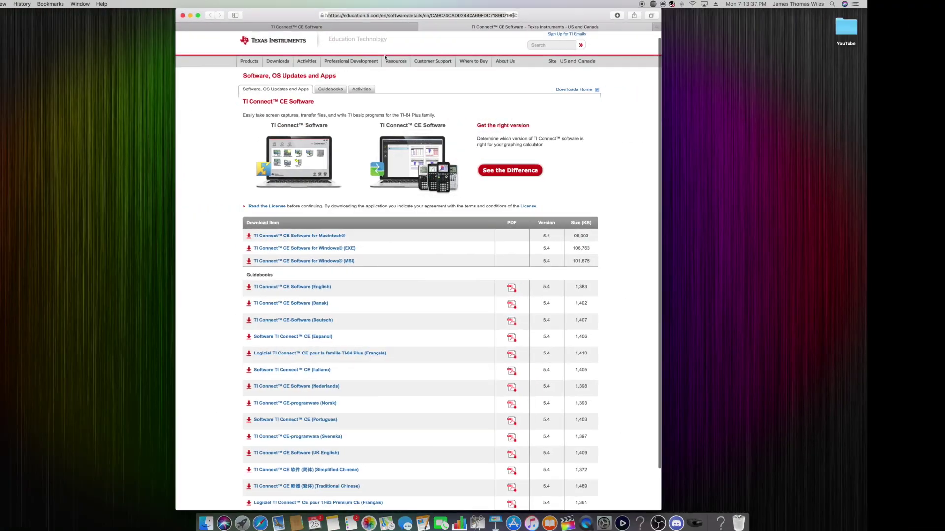
pyautogui.click(611, 15)
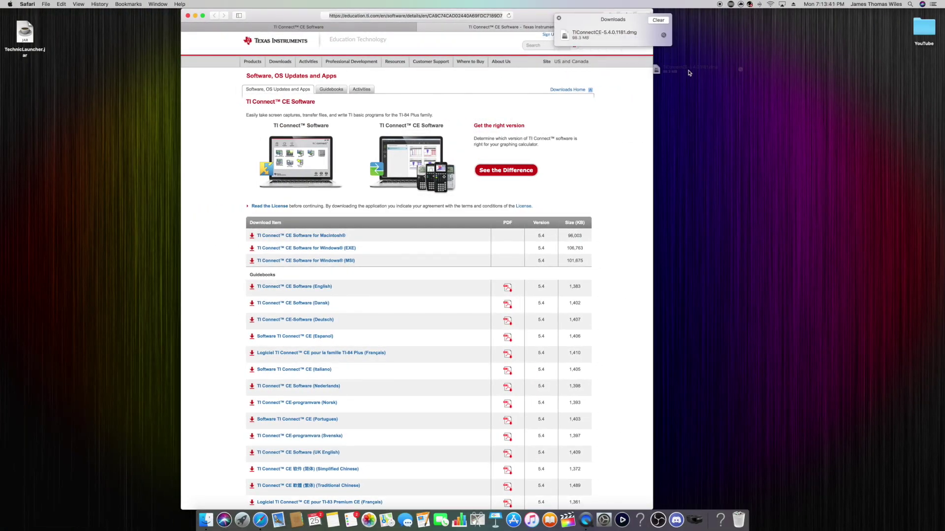
pyautogui.moveTo(689, 73); pyautogui.dragTo(768, 47)
pyautogui.click(508, 28)
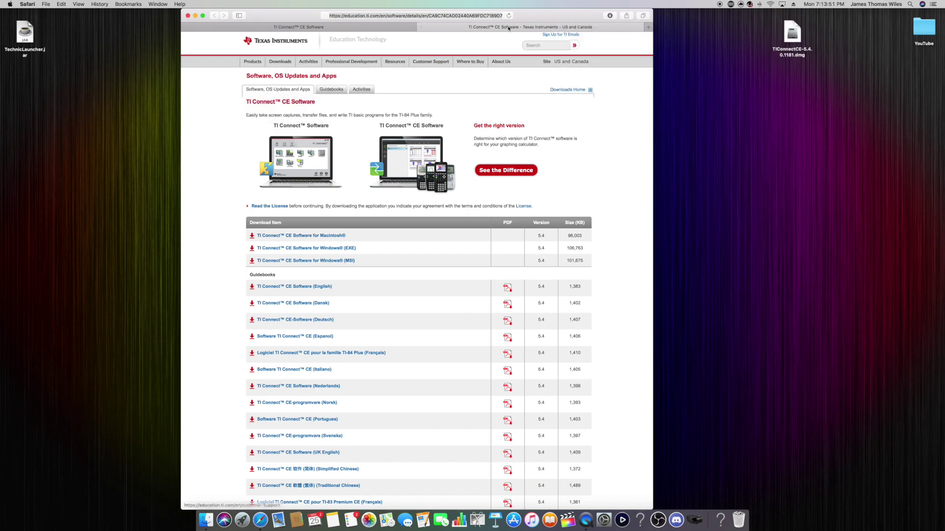
# Minimize the browser window and open the TIConnectCE-5.4.0.1181.dmg disk image on the desktop
pyautogui.moveTo(199, 16); pyautogui.dragTo(108, 32)
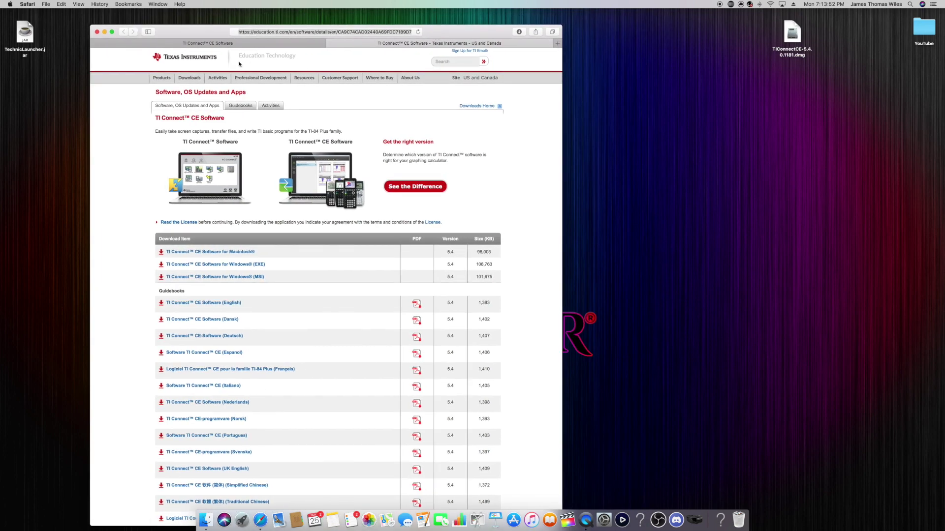
pyautogui.click(105, 32)
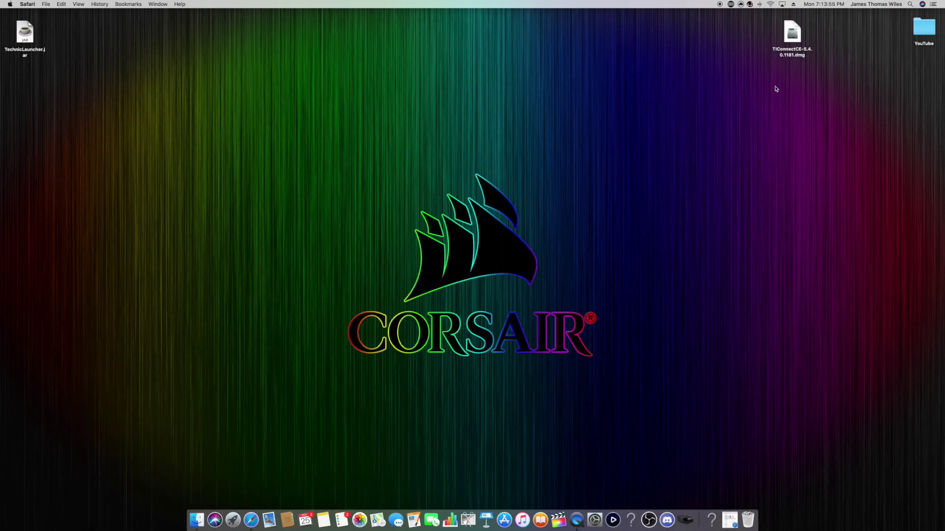
pyautogui.click(793, 31)
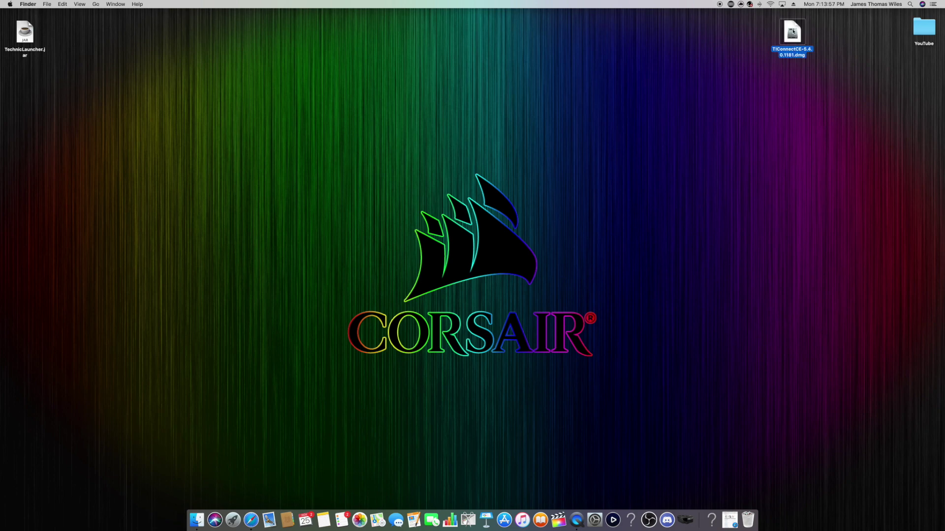
pyautogui.doubleClick(793, 32)
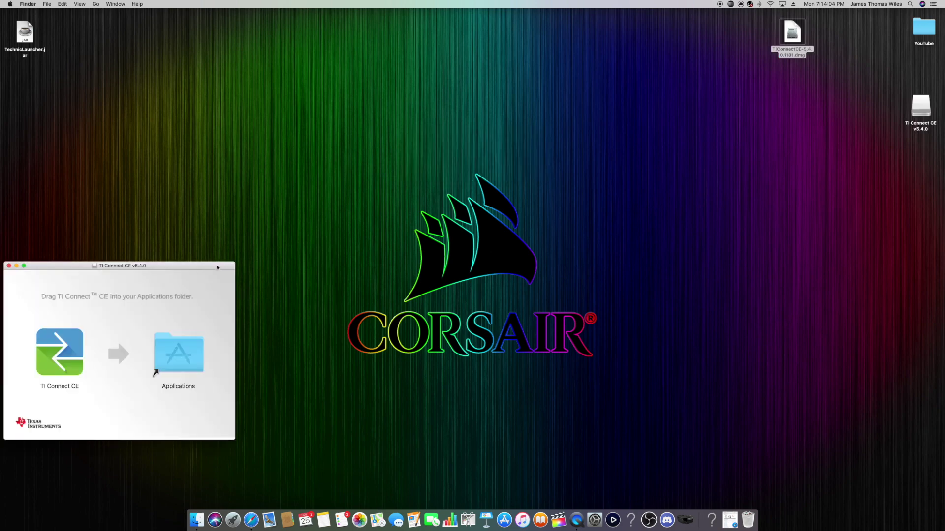
# Install TI Connect CE by copying it from the disk image window into the Applications folder
pyautogui.moveTo(217, 267); pyautogui.dragTo(401, 111)
pyautogui.moveTo(264, 194); pyautogui.dragTo(367, 196)
pyautogui.click(489, 166)
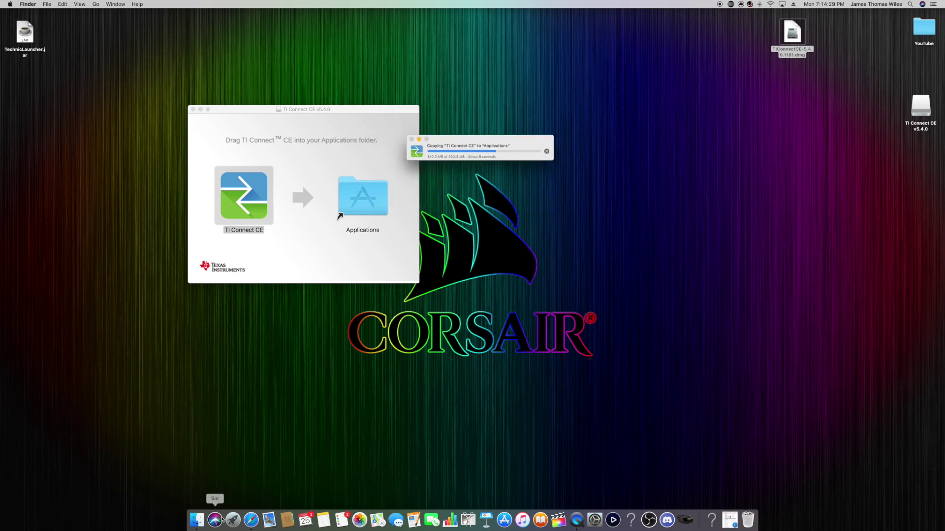
# Launch TI Connect CE from Launchpad and decline the request to help improve the product
pyautogui.click(240, 519)
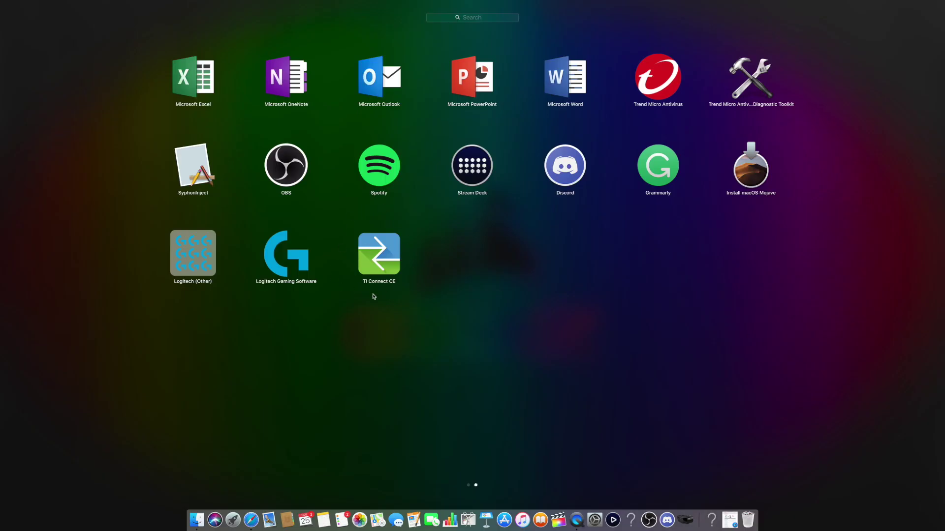
pyautogui.click(384, 256)
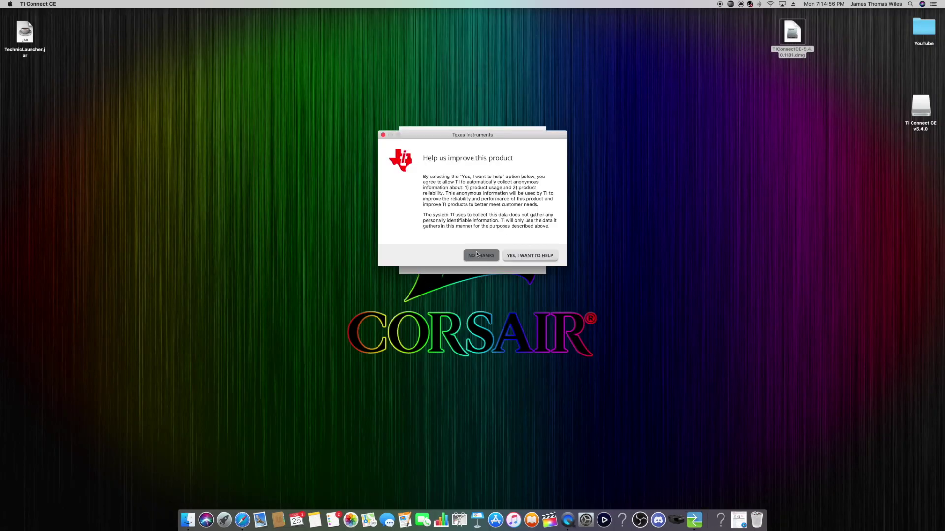
pyautogui.click(503, 256)
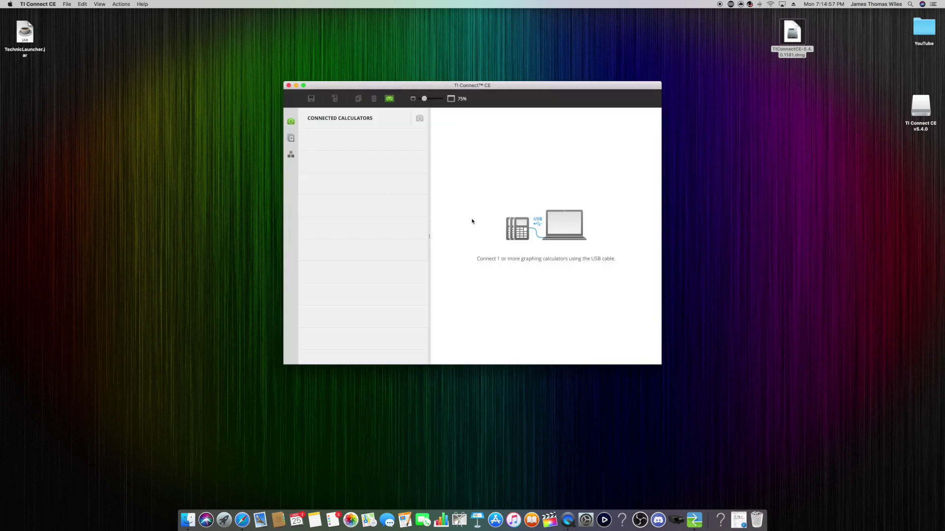
# Enlarge the TI Connect CE window and reposition it toward the left side of the desktop
pyautogui.moveTo(661, 82); pyautogui.dragTo(806, 46)
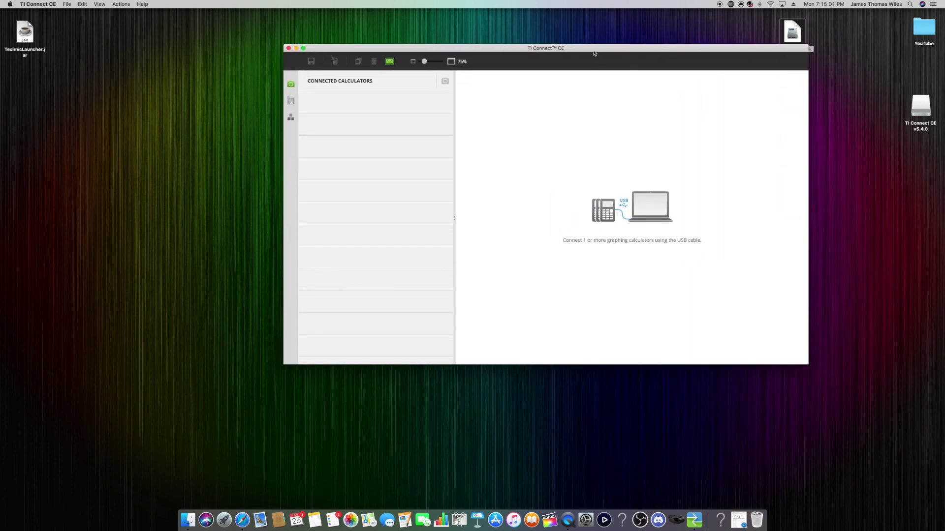
pyautogui.moveTo(595, 53); pyautogui.dragTo(432, 63)
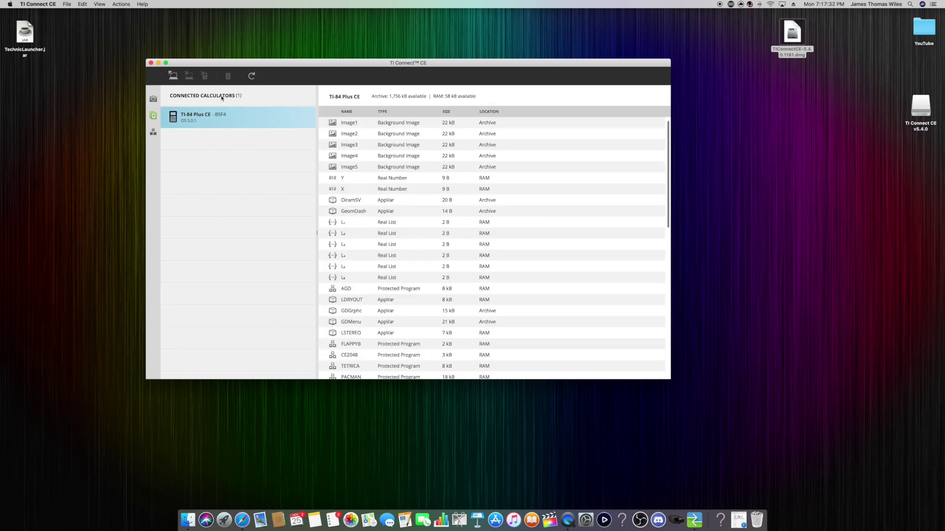
pyautogui.moveTo(221, 64); pyautogui.dragTo(87, 77)
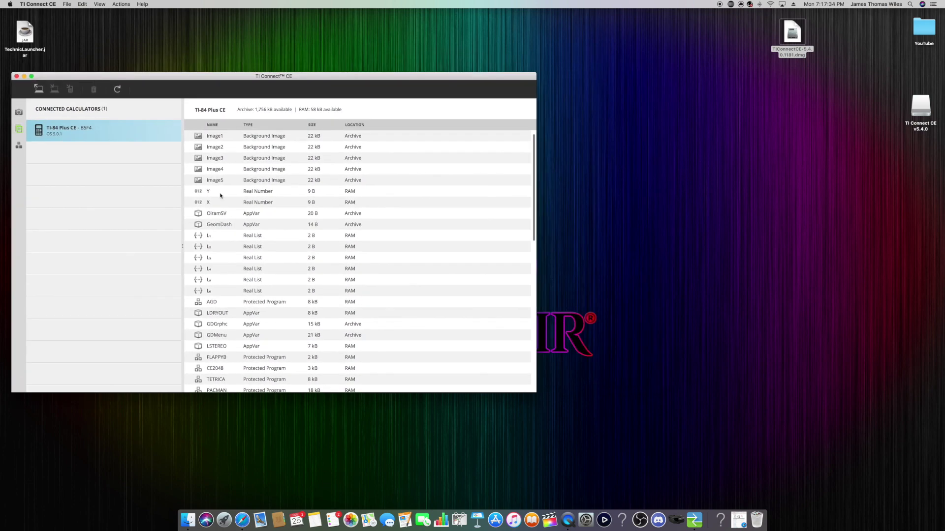
# Switch to Safari and search the web for "games for ti 84 plus ce"
pyautogui.click(242, 520)
pyautogui.click(269, 30)
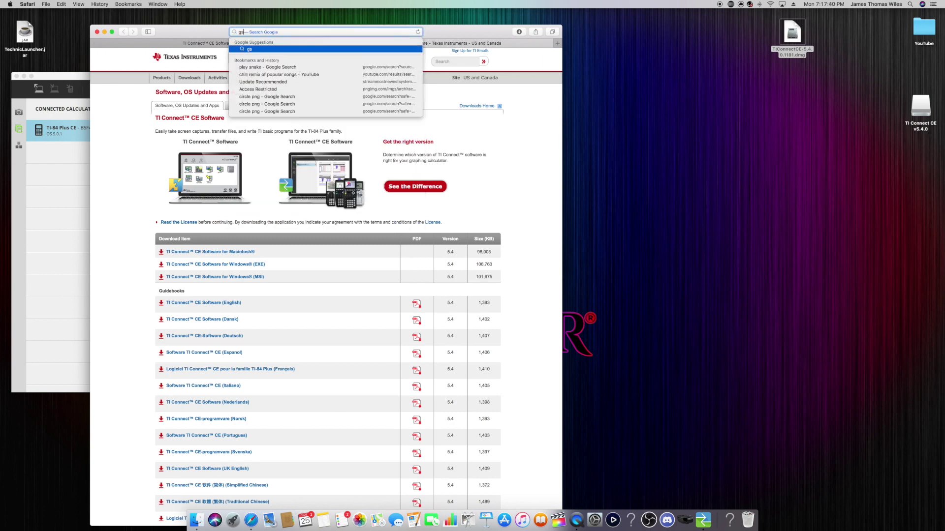
pyautogui.press('BackSpace')
pyautogui.write('ames for ti 8')
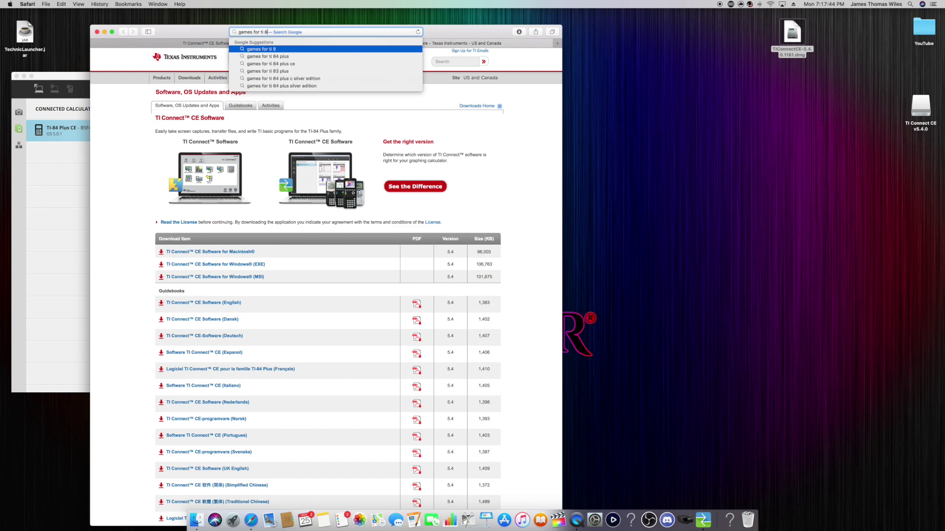
pyautogui.write('4 plus ce')
pyautogui.press('Return')
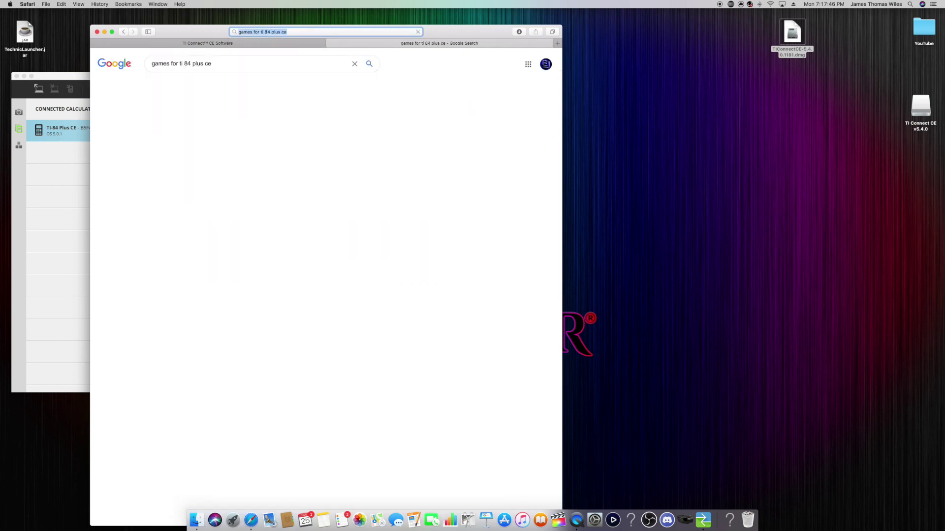
# Download the Falldown game from the TI84CalcWiz TI-84 Plus CE games page, allowing downloads from the site
pyautogui.click(207, 169)
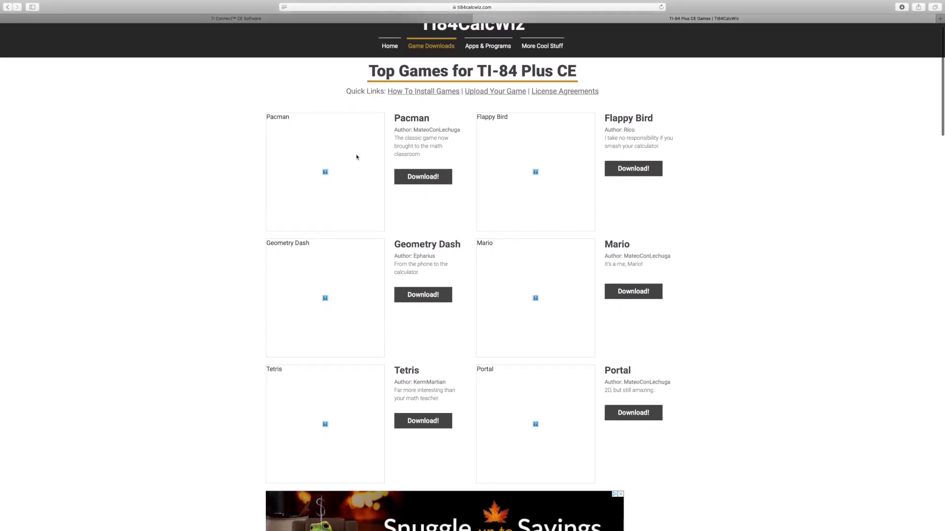
pyautogui.scroll(-3, 356, 186)
pyautogui.scroll(4, 525, 163)
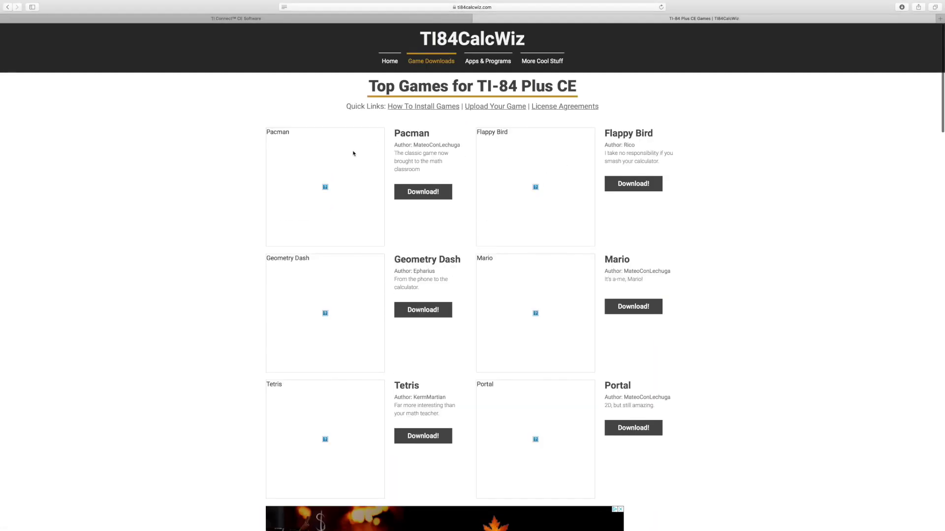
pyautogui.scroll(-10, 530, 257)
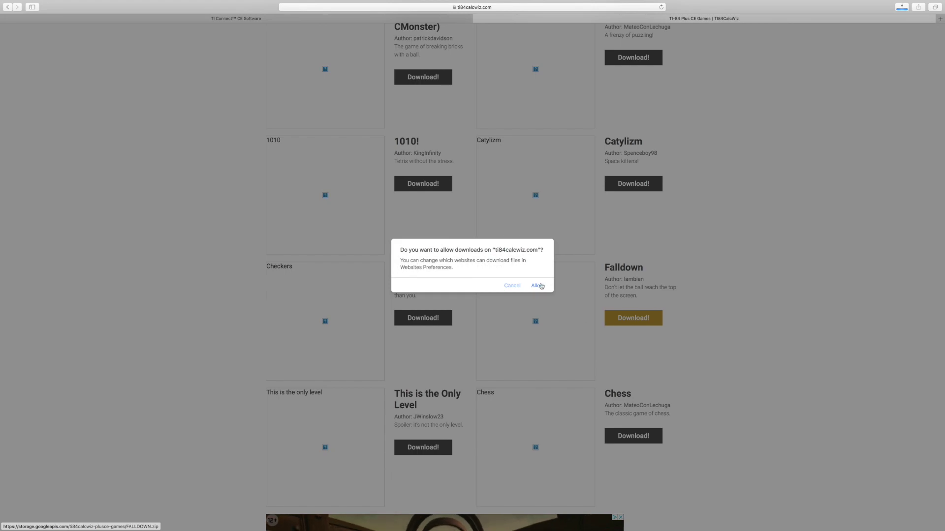
pyautogui.click(539, 286)
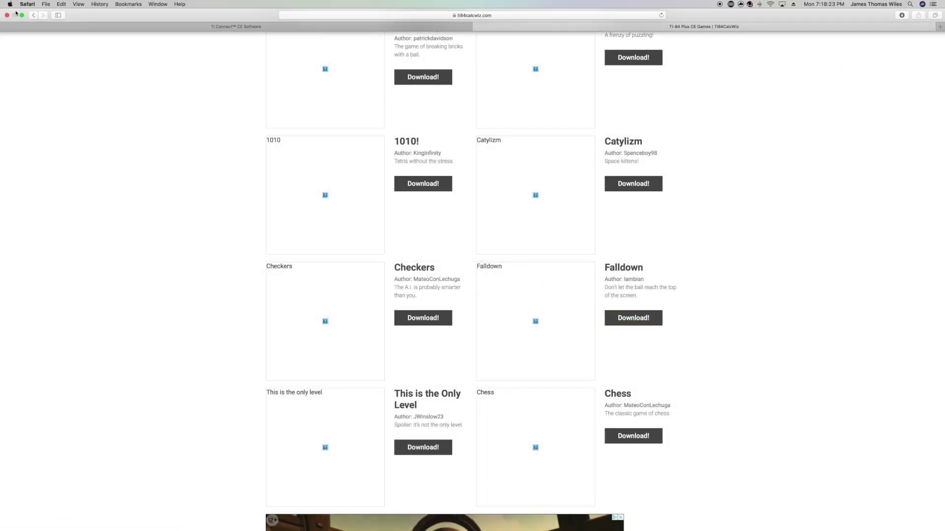
# Take the browser out of full screen and place the downloaded FALLDOWN folder on the desktop
pyautogui.click(23, 16)
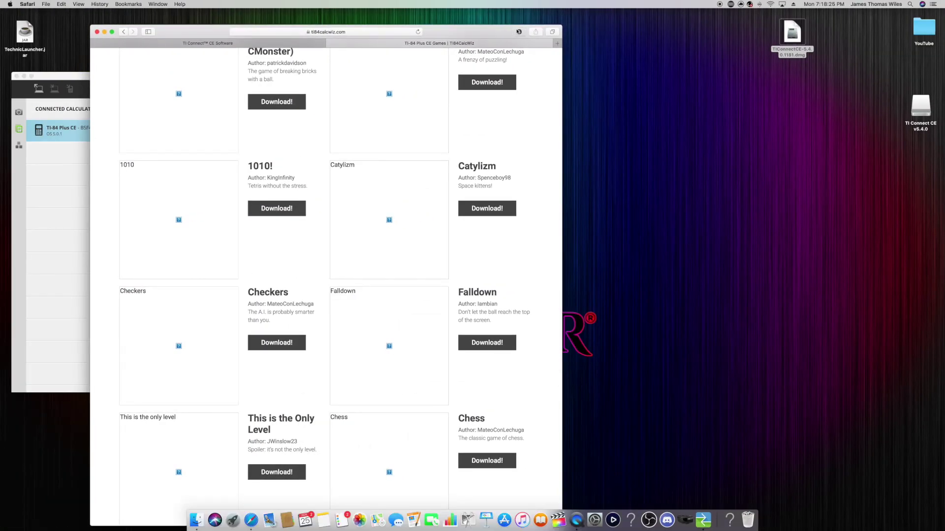
pyautogui.click(519, 31)
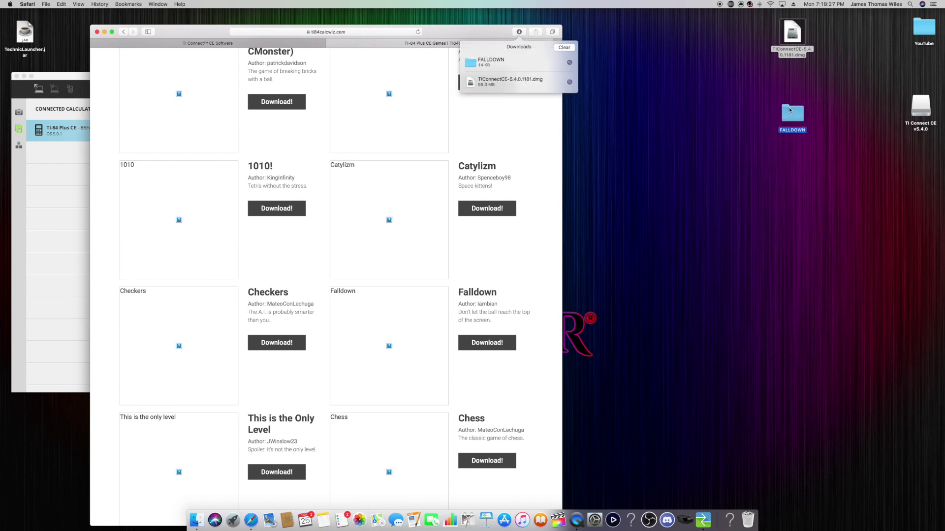
pyautogui.moveTo(789, 110); pyautogui.dragTo(802, 115)
# Close the browser window and move the TI Connect CE window nearer the middle of the desktop
pyautogui.moveTo(448, 32); pyautogui.dragTo(429, 30)
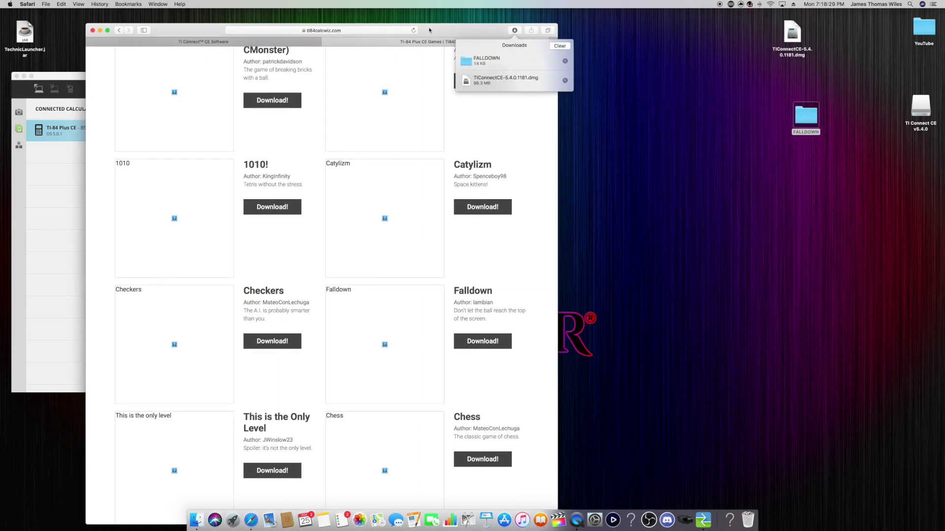
pyautogui.click(93, 30)
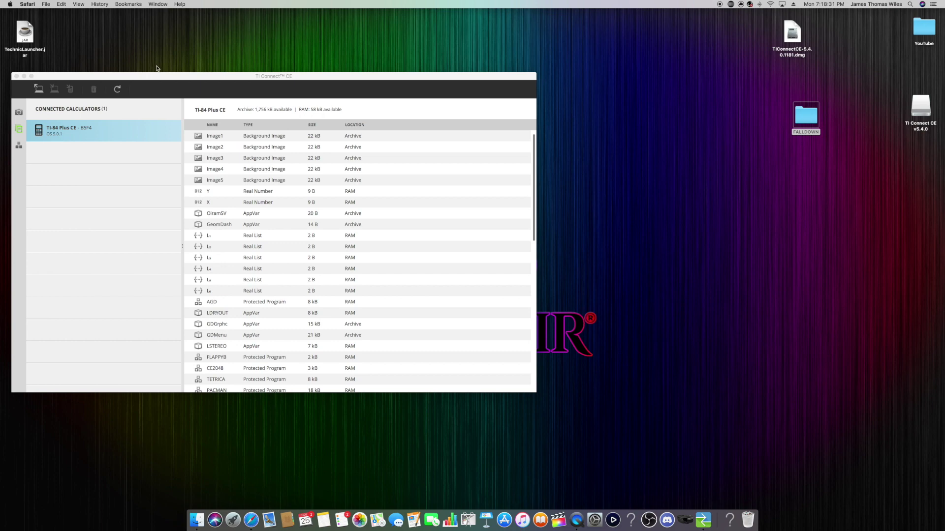
pyautogui.moveTo(184, 78); pyautogui.dragTo(271, 52)
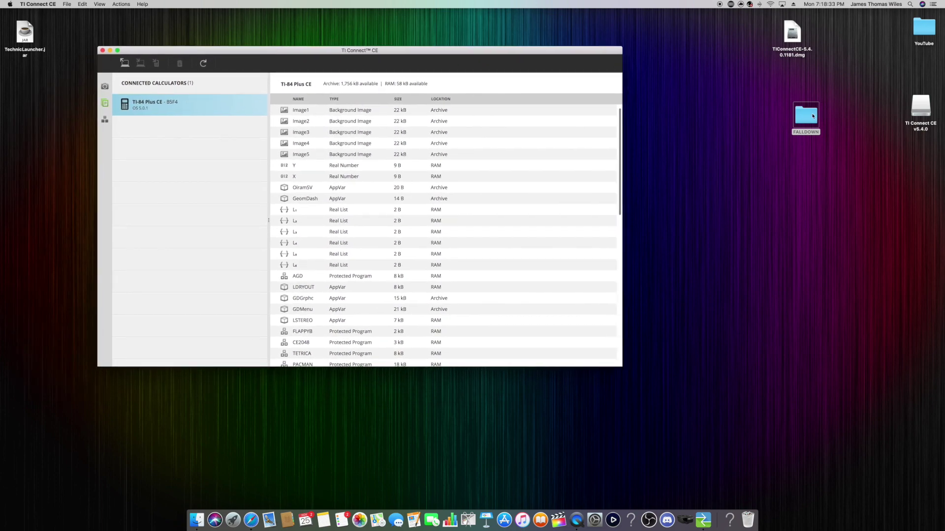
# Open the FALLDOWN folder from the desktop and add clibs.8xg and FALLDOWN.8xp to the TI-84 Plus CE's content list for sending
pyautogui.doubleClick(717, 146)
pyautogui.moveTo(524, 107); pyautogui.dragTo(803, 143)
pyautogui.moveTo(783, 195); pyautogui.dragTo(611, 175)
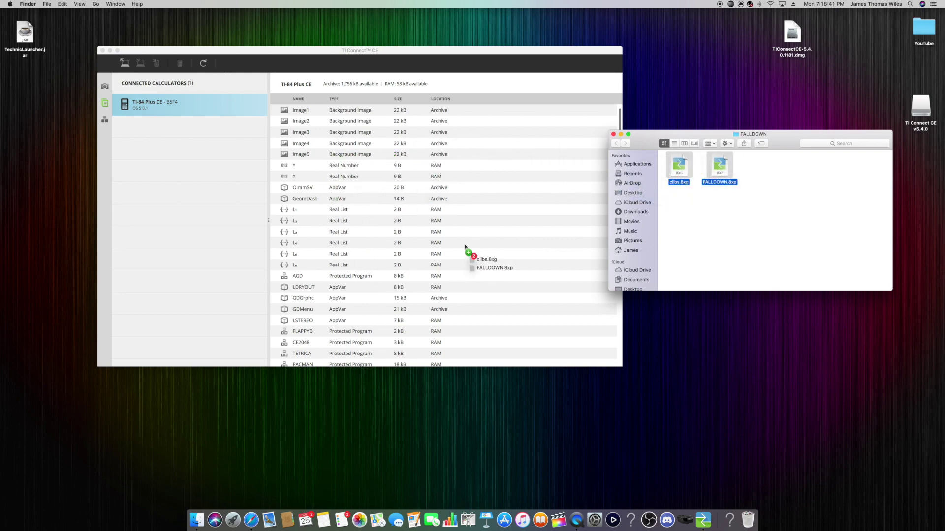
pyautogui.moveTo(392, 192); pyautogui.dragTo(392, 192)
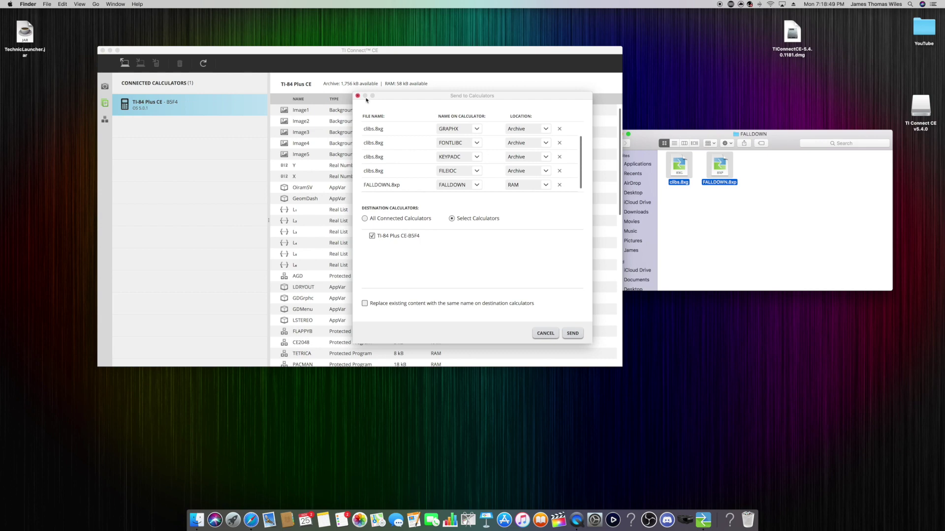
# Send the files to the TI-84 Plus CE, replacing each existing library such as LibLoad and FILEIOC, and check the calculator's content list
pyautogui.click(565, 334)
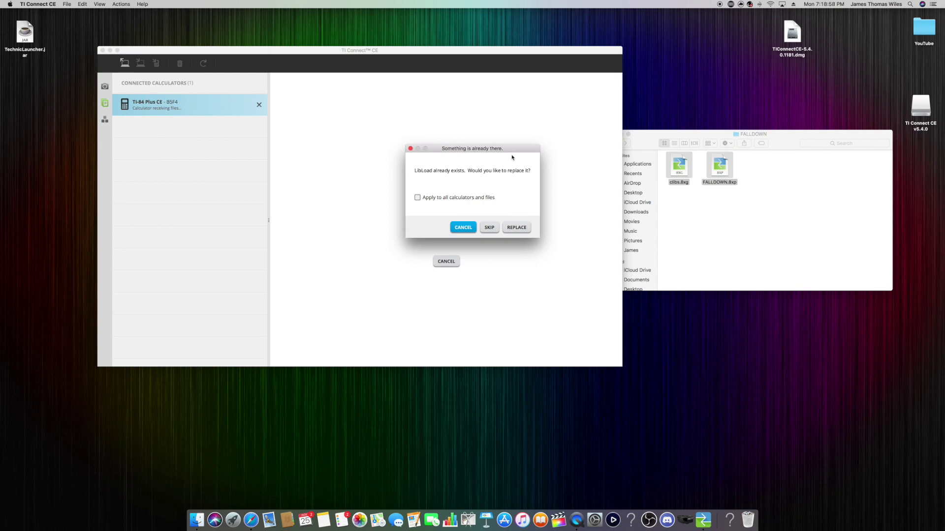
pyautogui.click(514, 228)
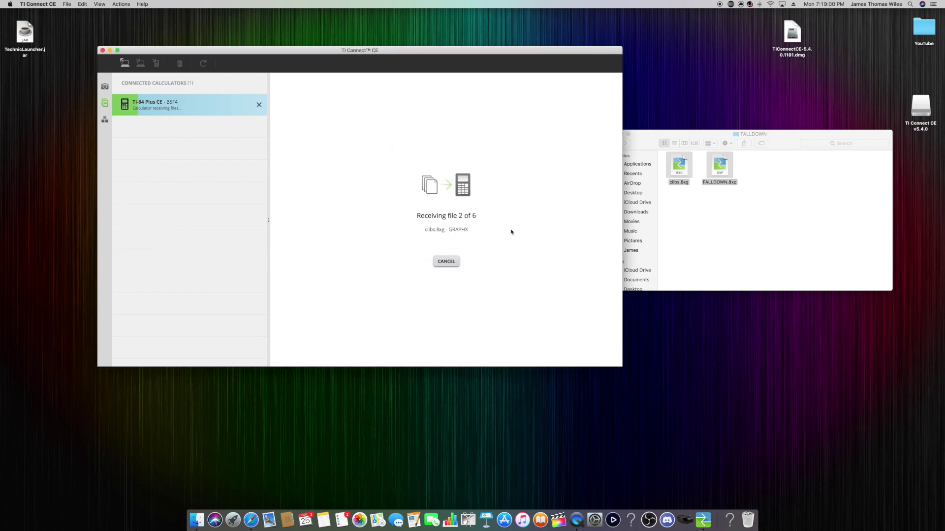
pyautogui.click(514, 229)
pyautogui.click(514, 229)
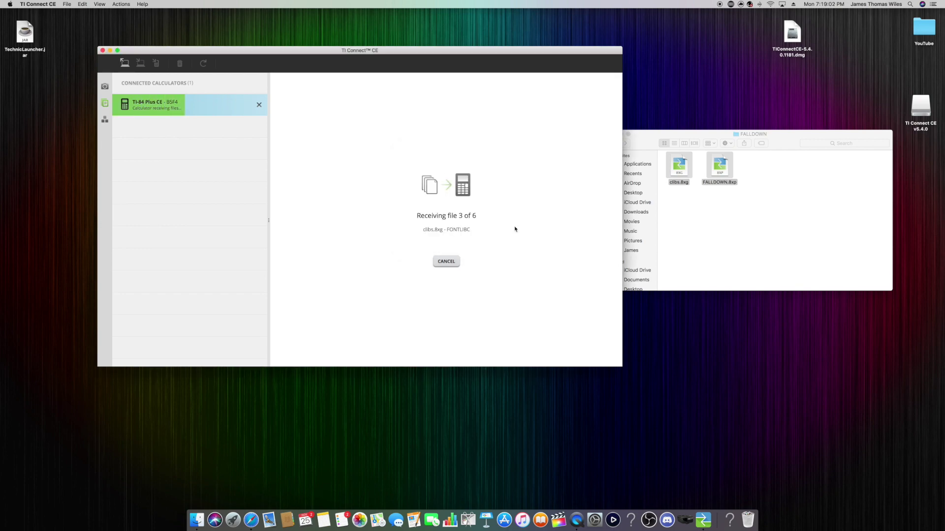
pyautogui.click(514, 229)
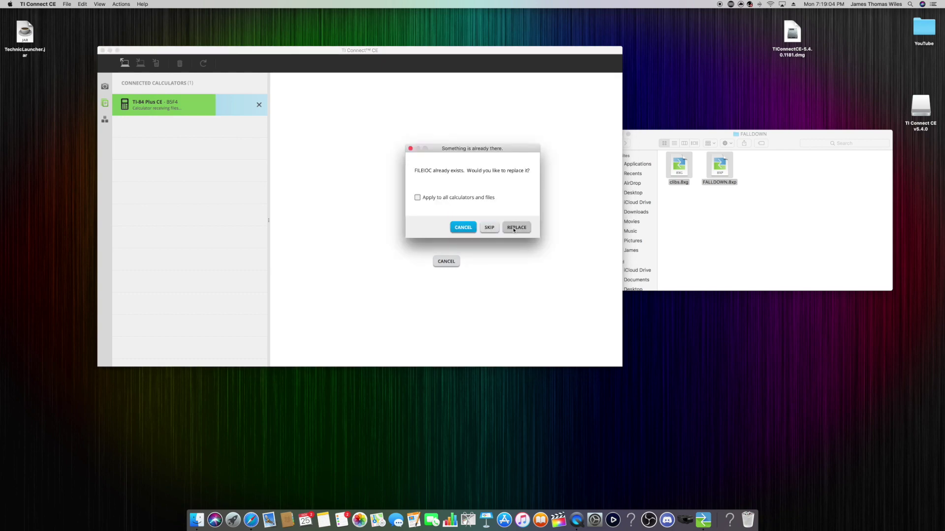
pyautogui.click(514, 228)
pyautogui.scroll(-8, 374, 207)
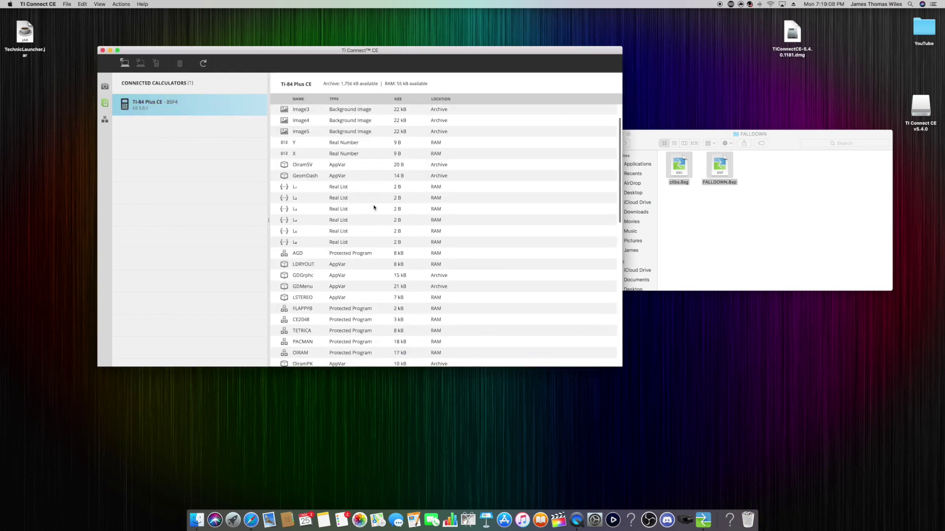
pyautogui.scroll(5, 409, 242)
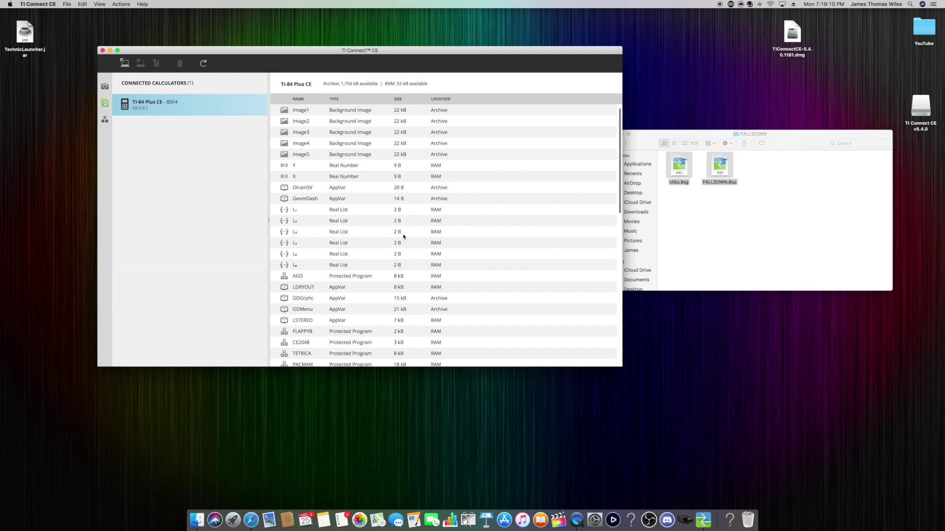